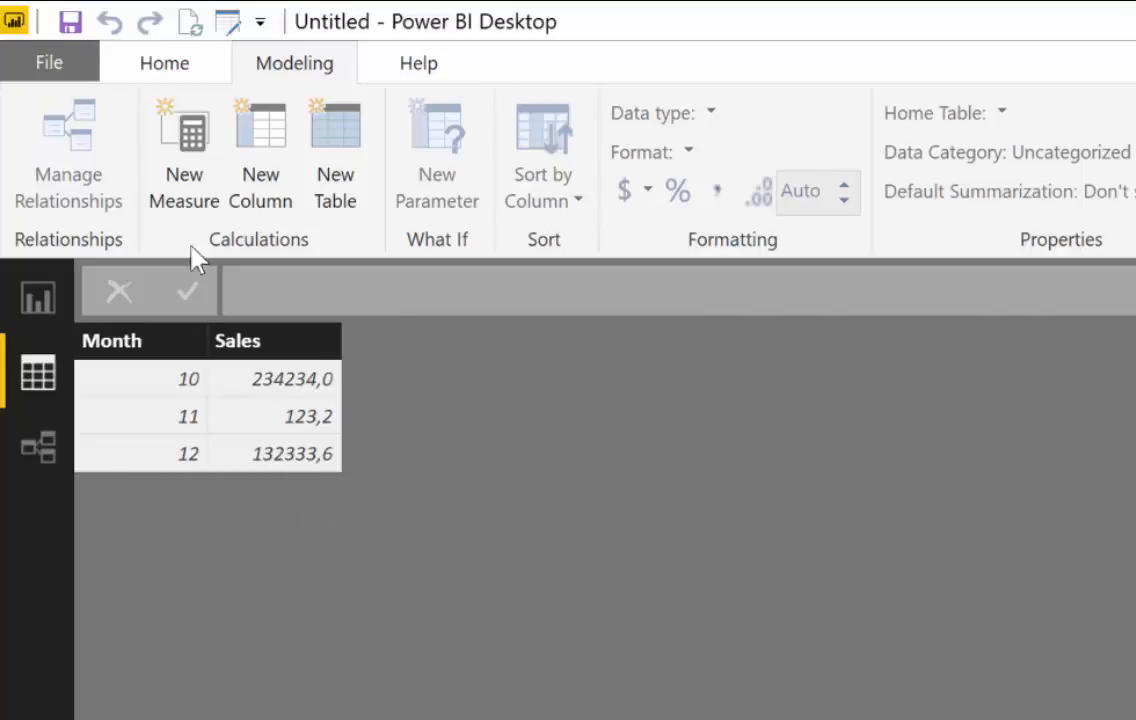
- Add a calculated column to the sales table with the formula Fixed 1 = FIXED('Calendar'[Sales])
click(257, 130)
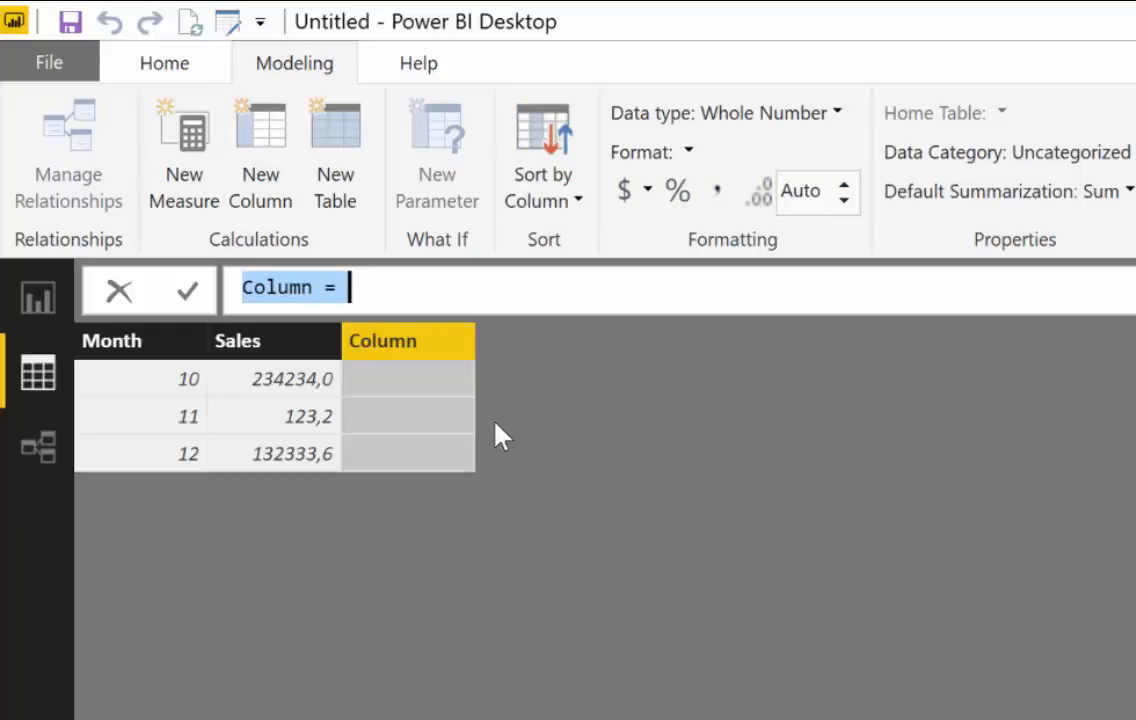
text(Fi)
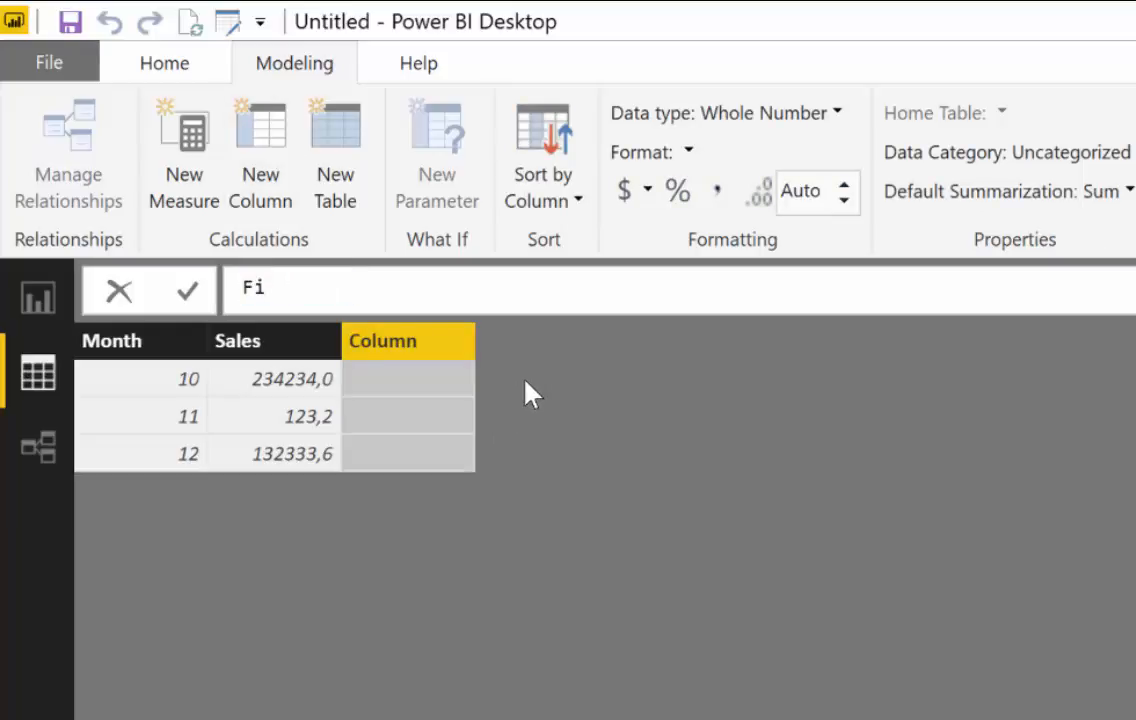
text(xed 1= fixe)
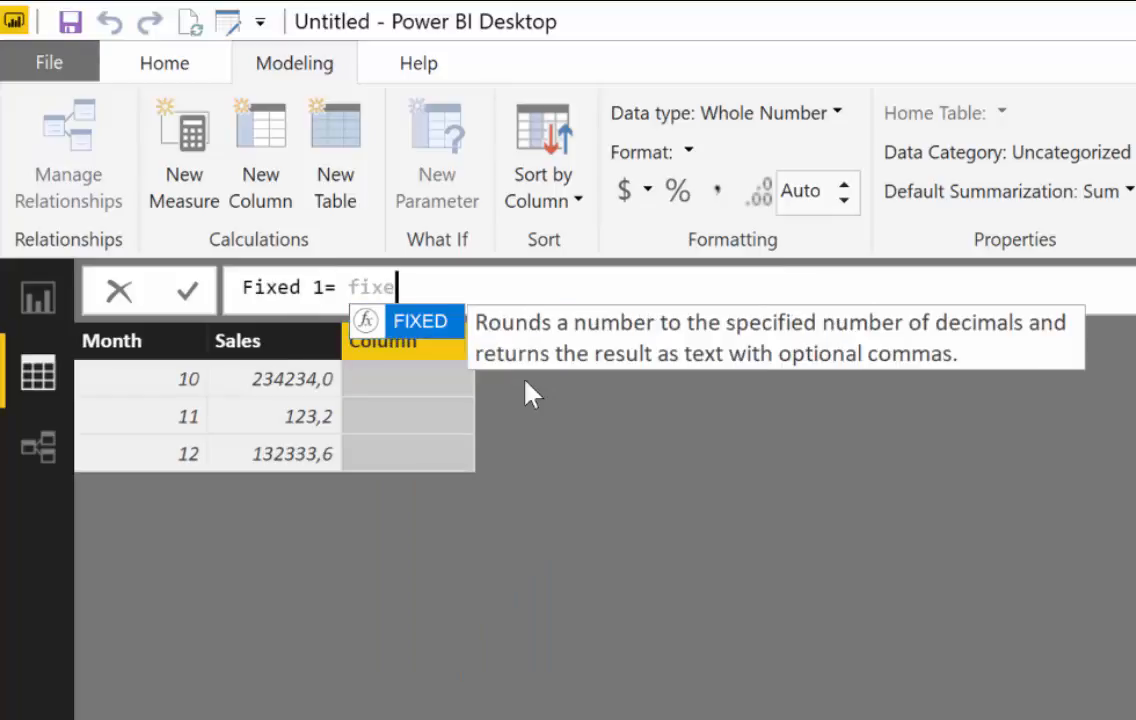
key(Tab)
text(sa)
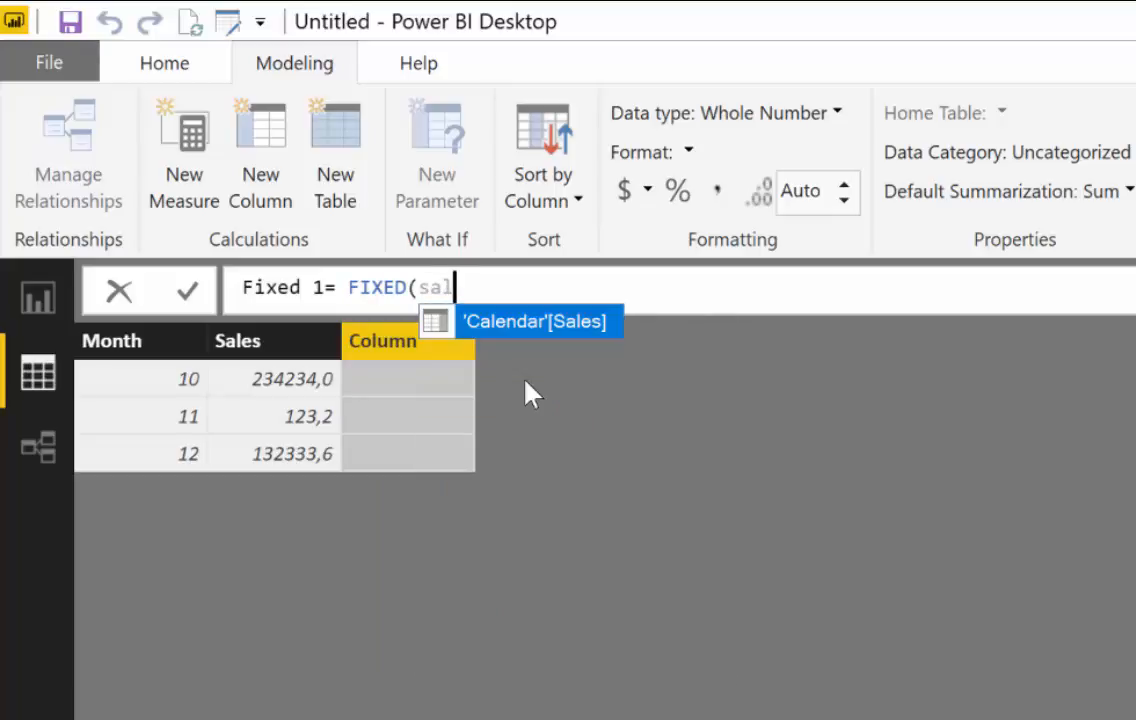
key(Tab)
text(,)
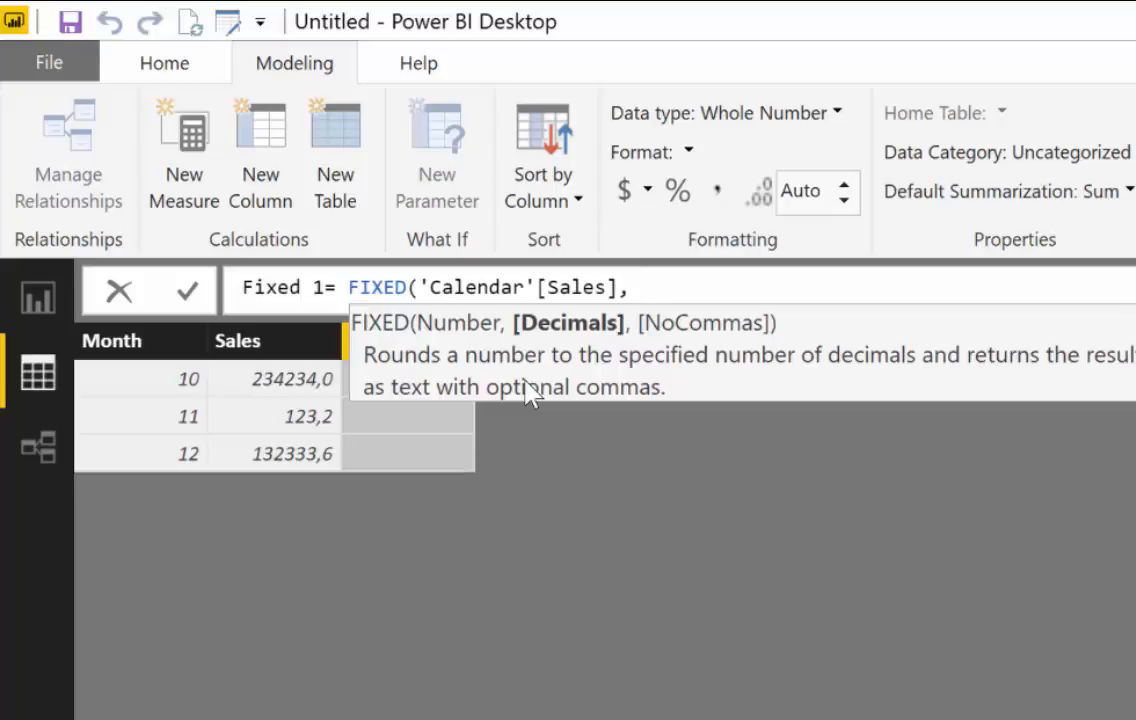
key(BackSpace)
text())
key(Return)
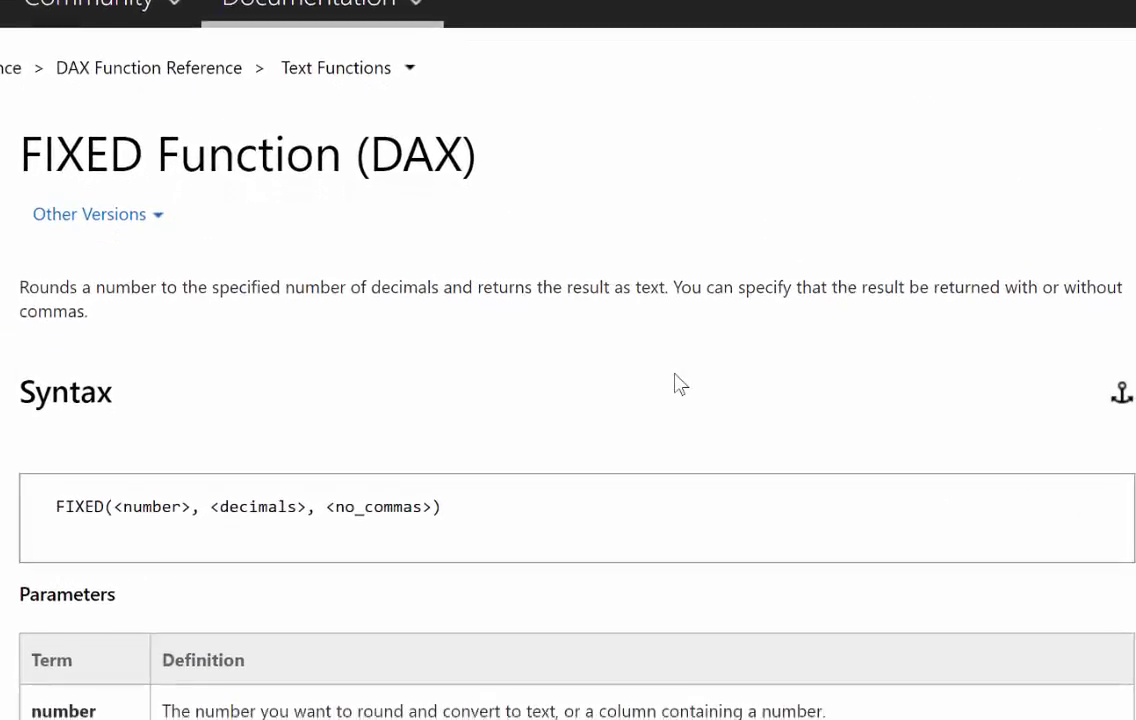
- In the browser, examine the FIXED function's syntax in the DAX documentation, including its number, decimals and no_commas arguments
scroll(678, 350, down, 3)
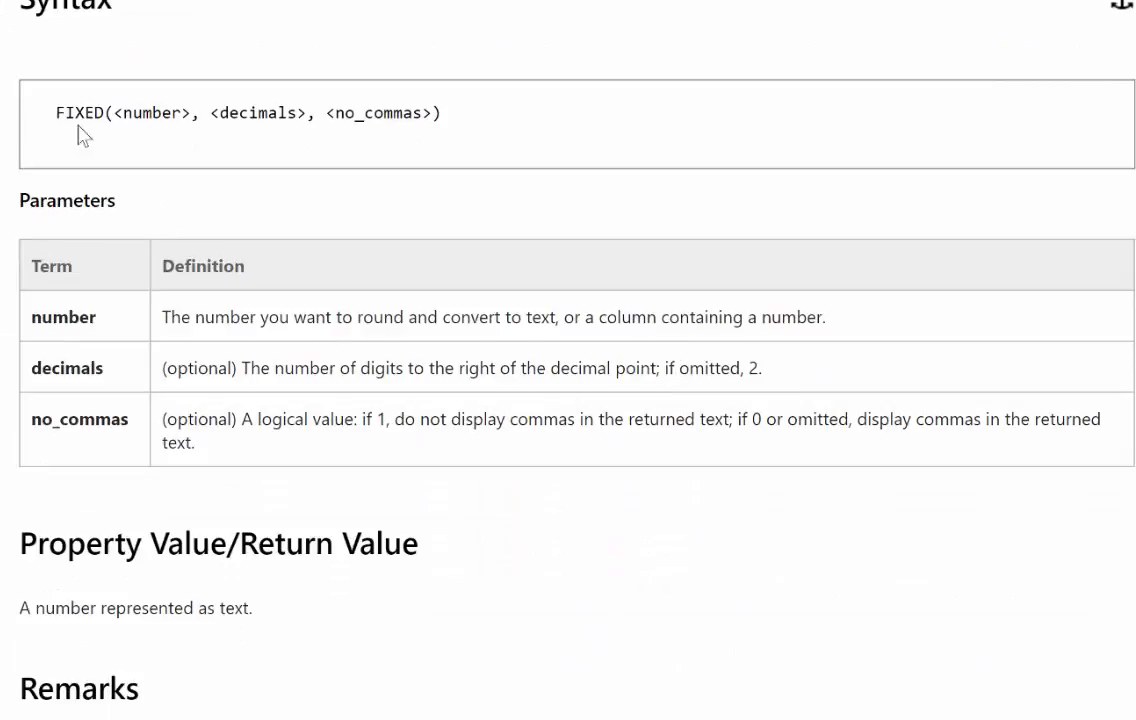
drag(57, 112, 453, 112)
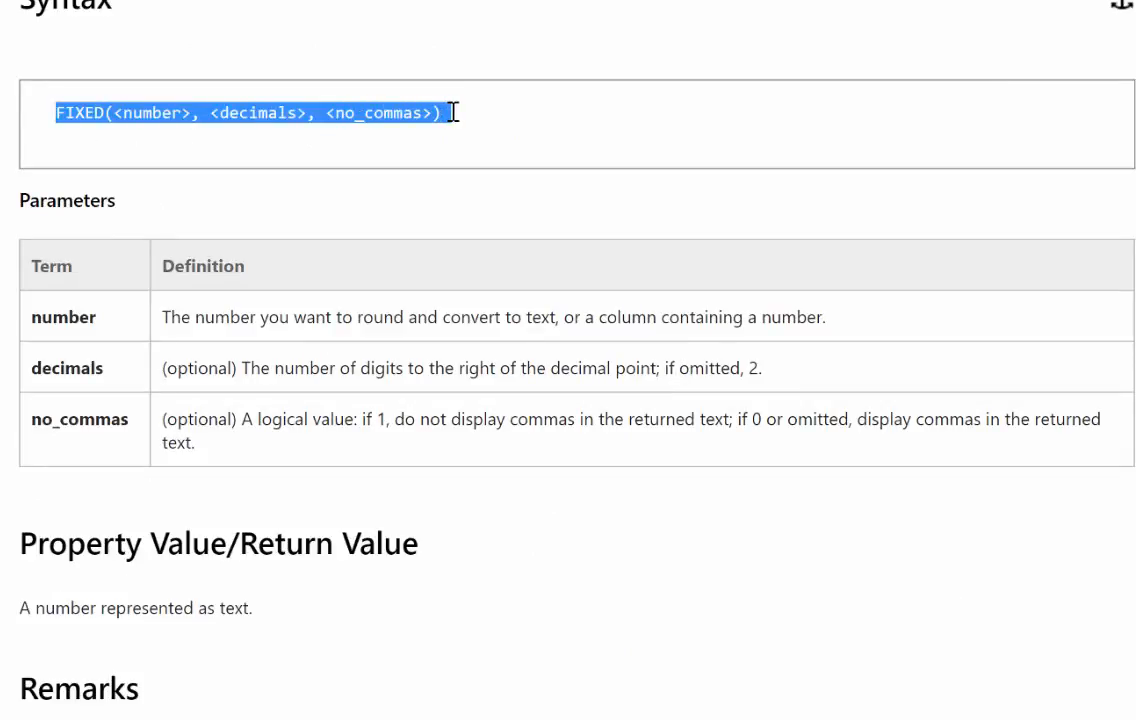
click(410, 115)
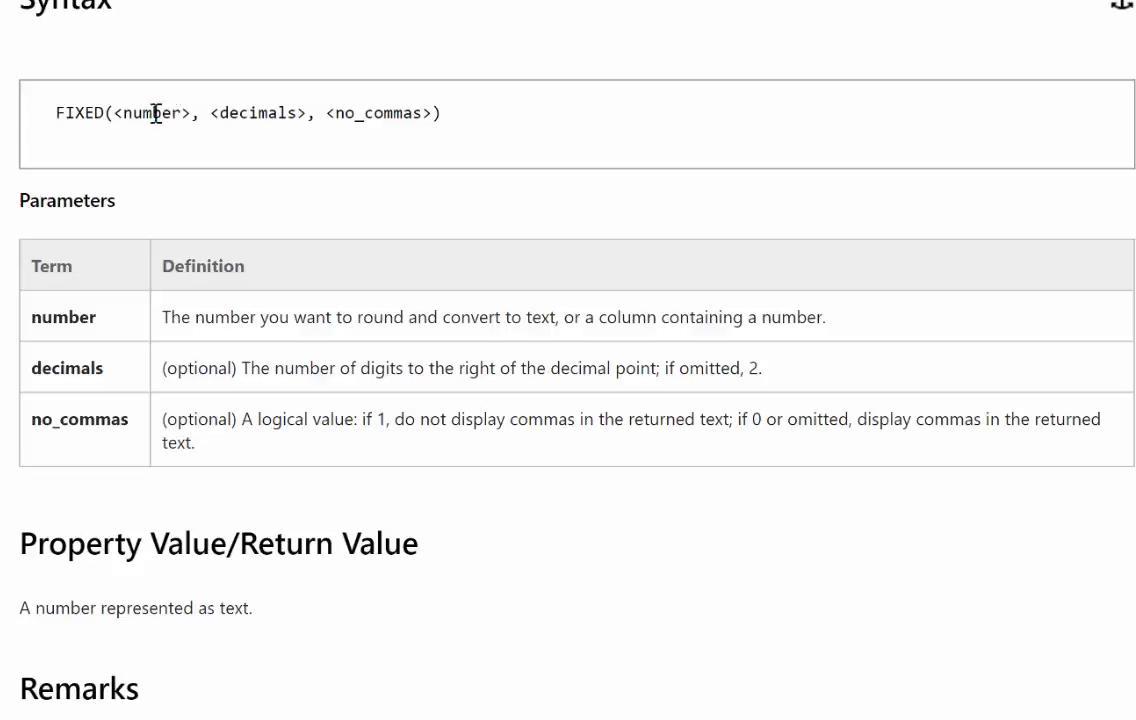
drag(181, 114, 134, 114)
drag(290, 114, 247, 118)
drag(422, 114, 342, 205)
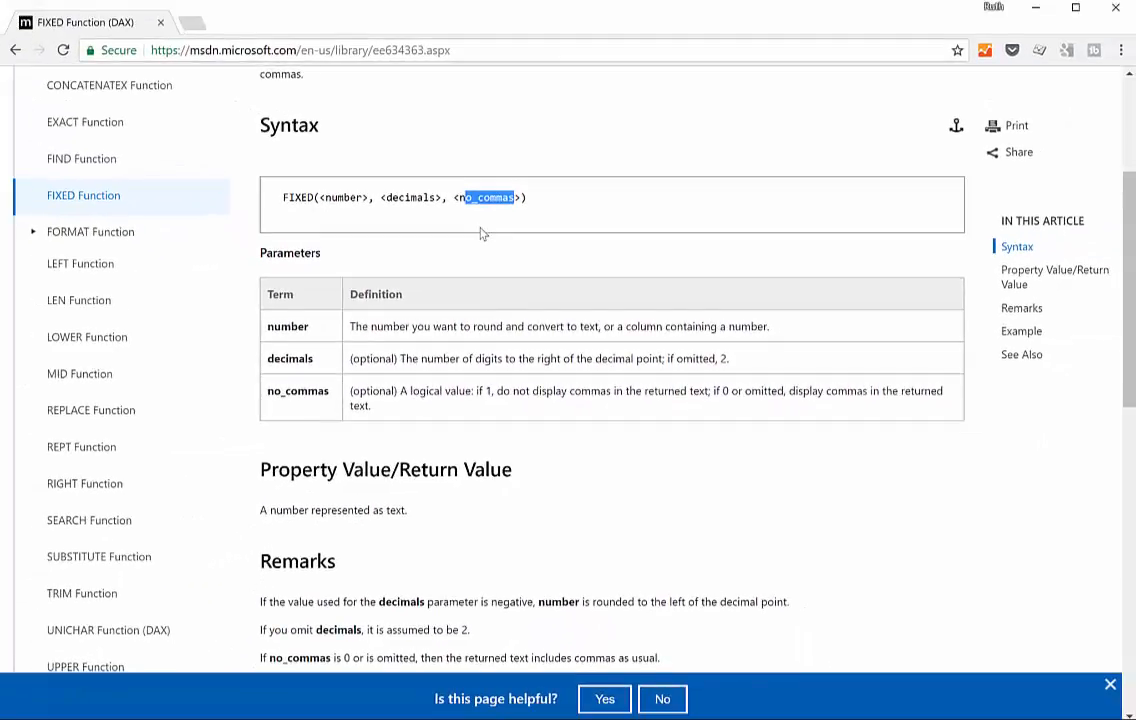
- Switch to Power BI Desktop and add a calculated column with the formula fixed 2 = FIXED('Calendar'[Sales],0)
key(alt+Tab)
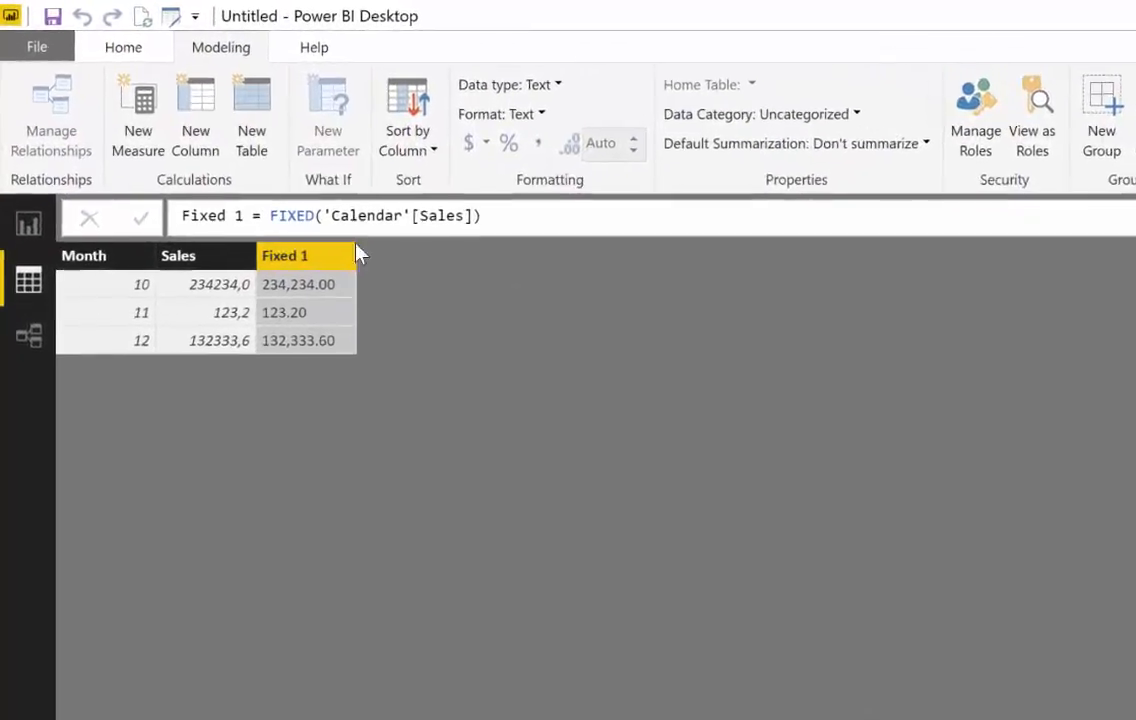
click(221, 115)
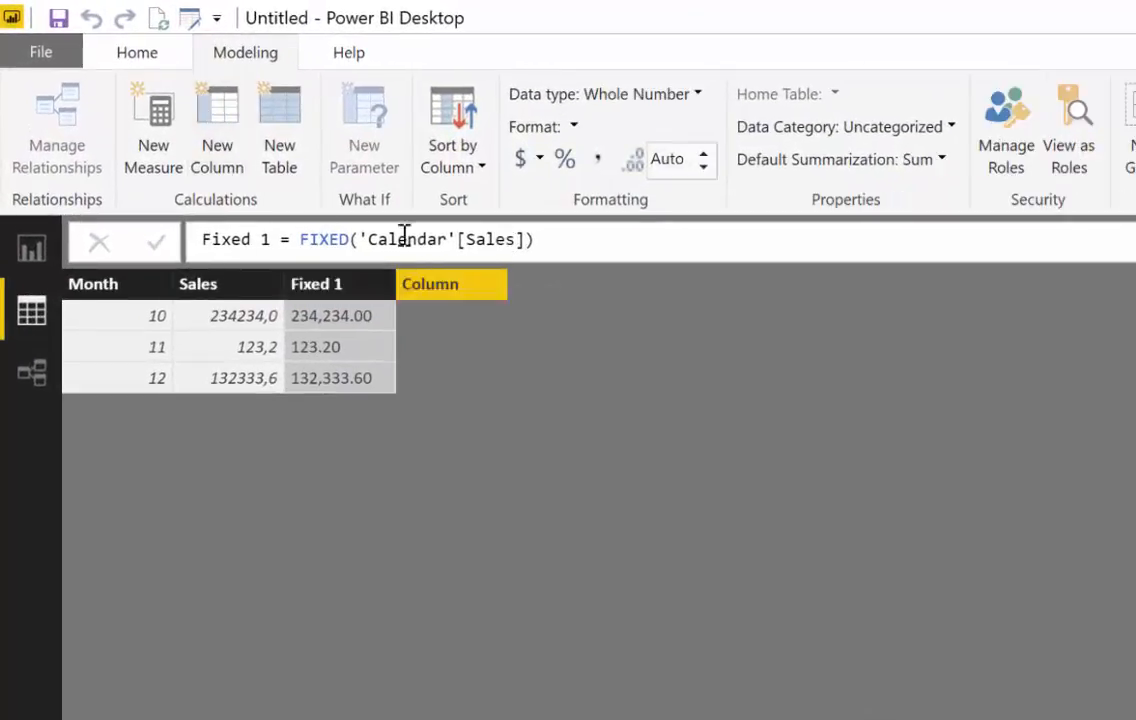
text(fi)
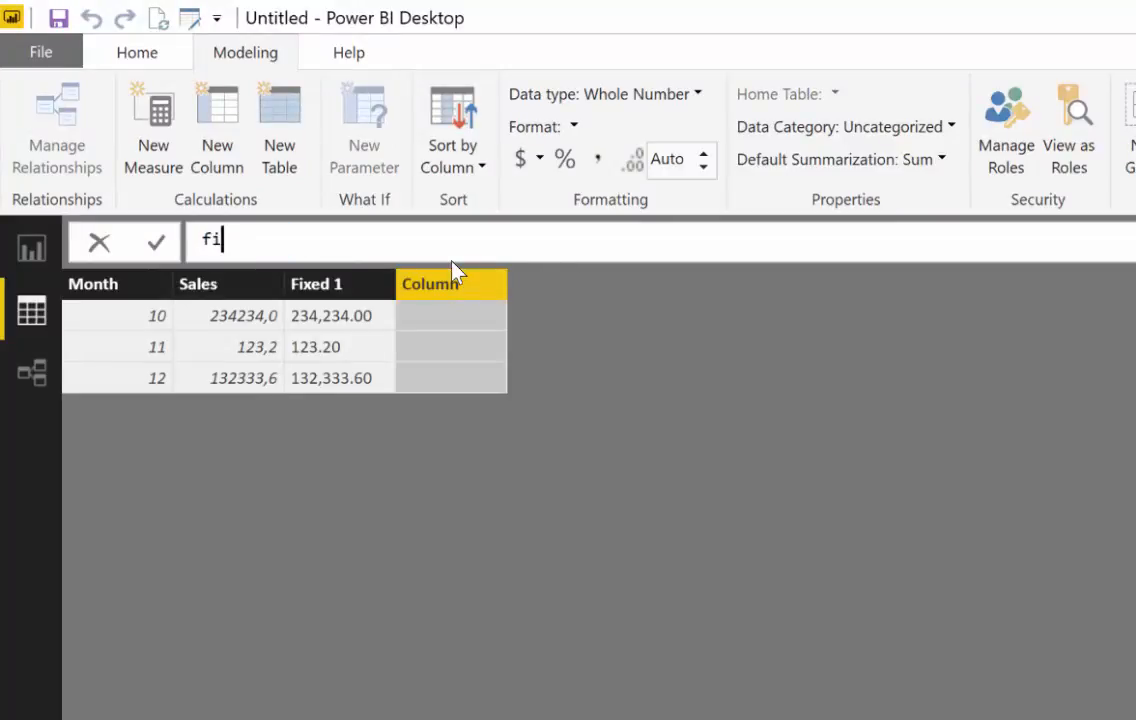
text(xed 2= fix)
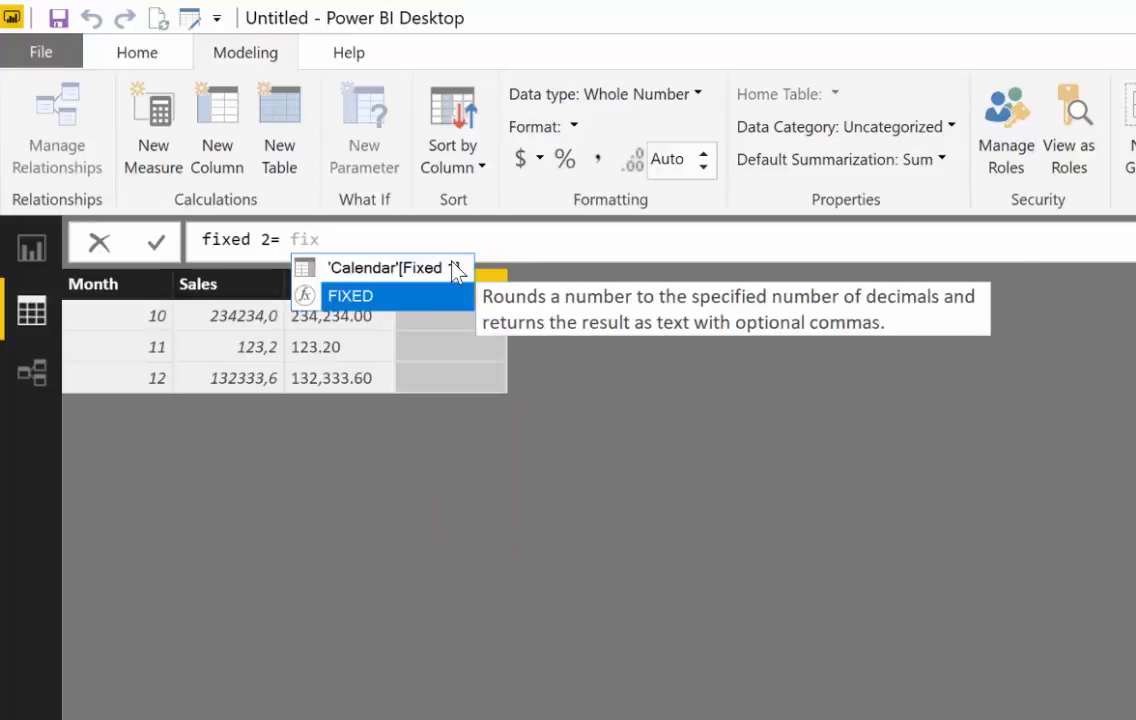
key(Tab)
text(s)
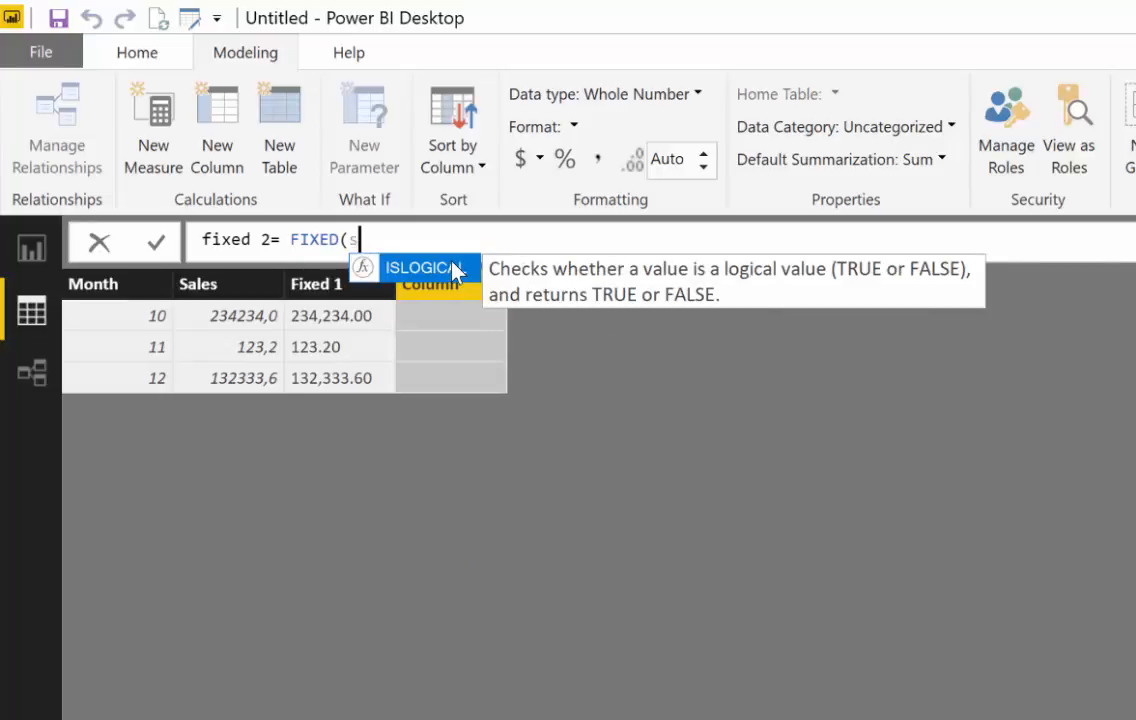
text(al)
key(Tab)
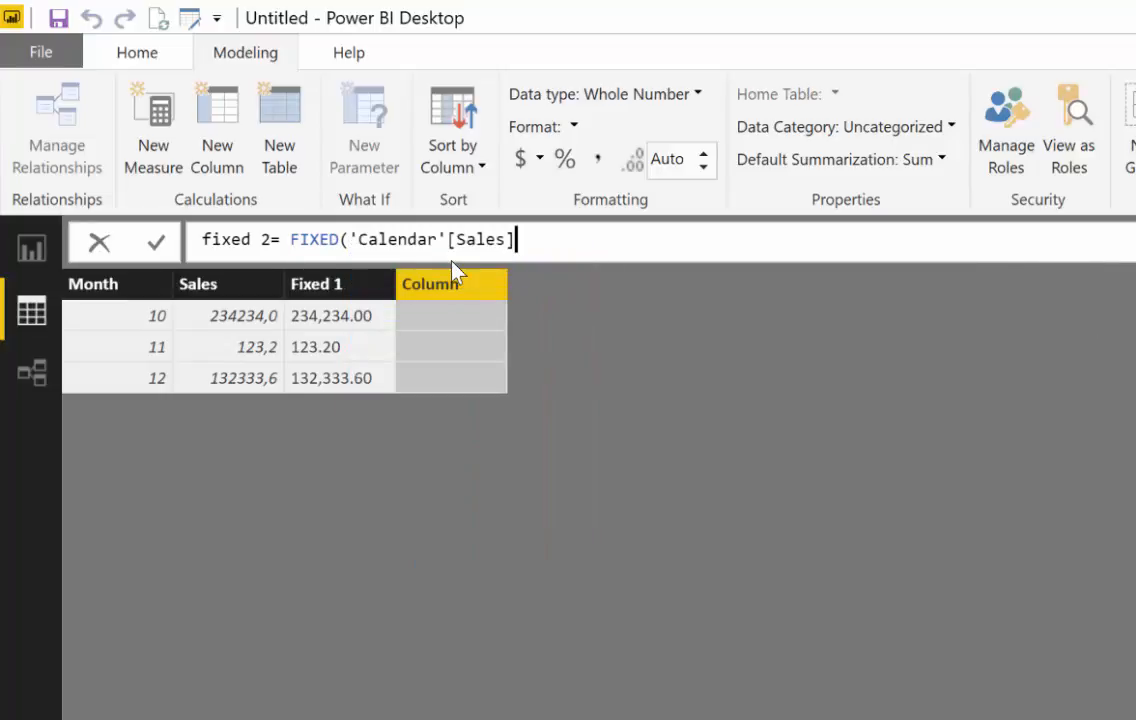
text(,1)
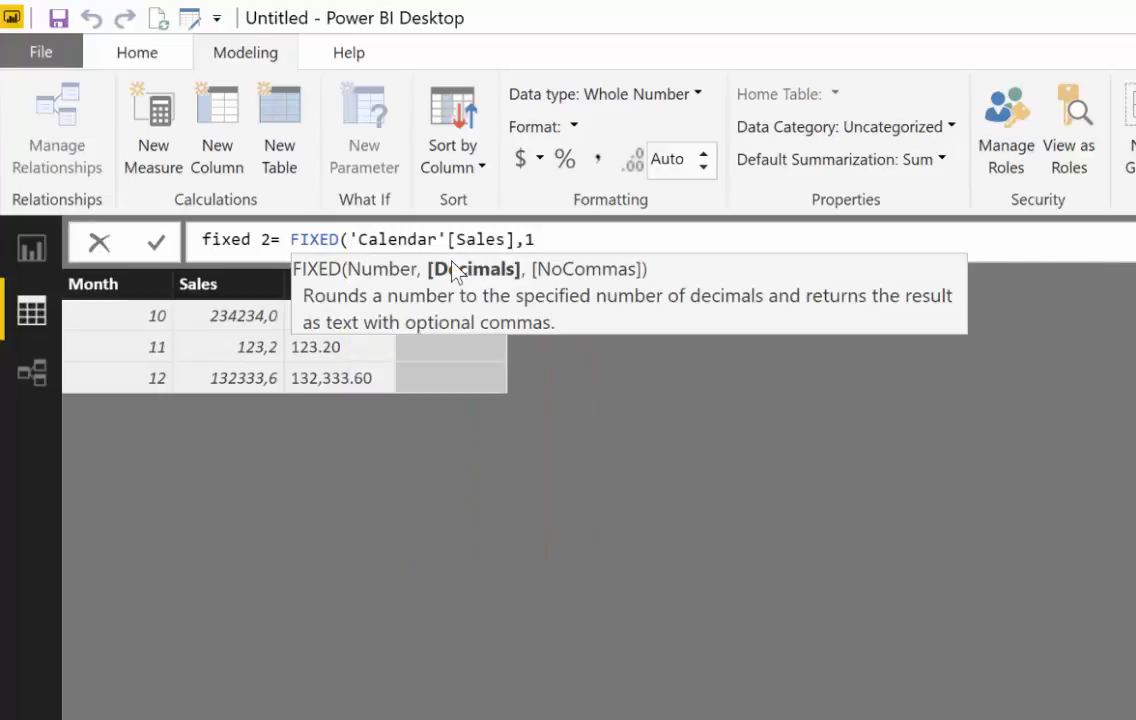
key(BackSpace)
text(0))
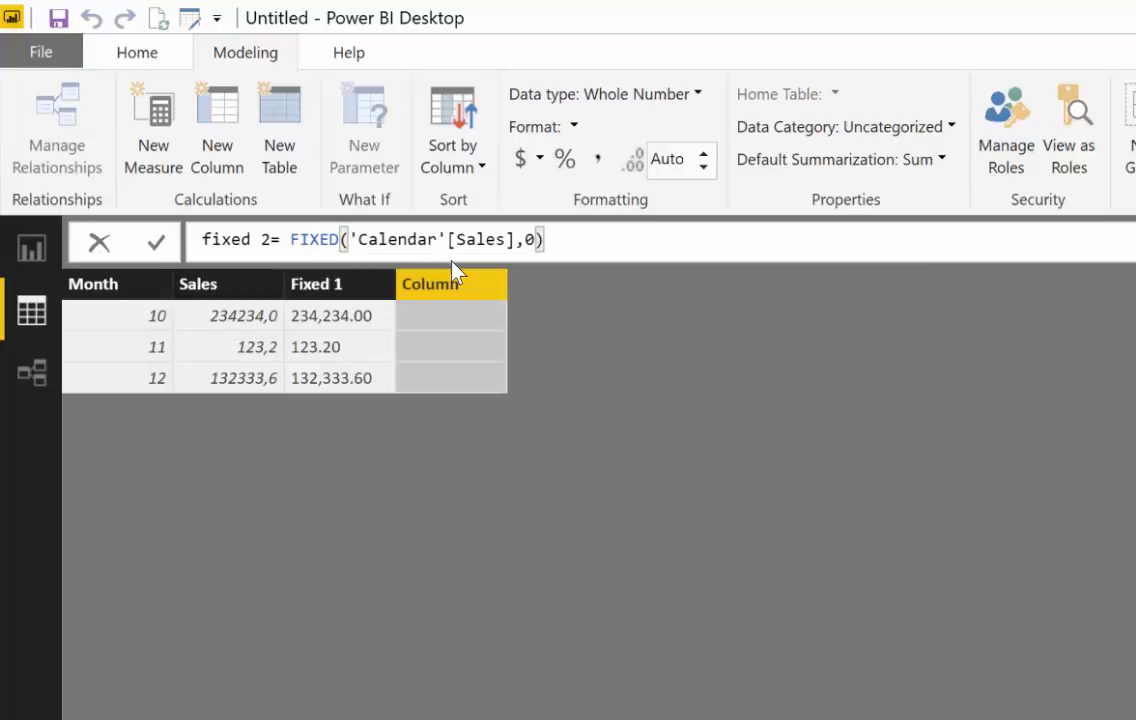
key(Return)
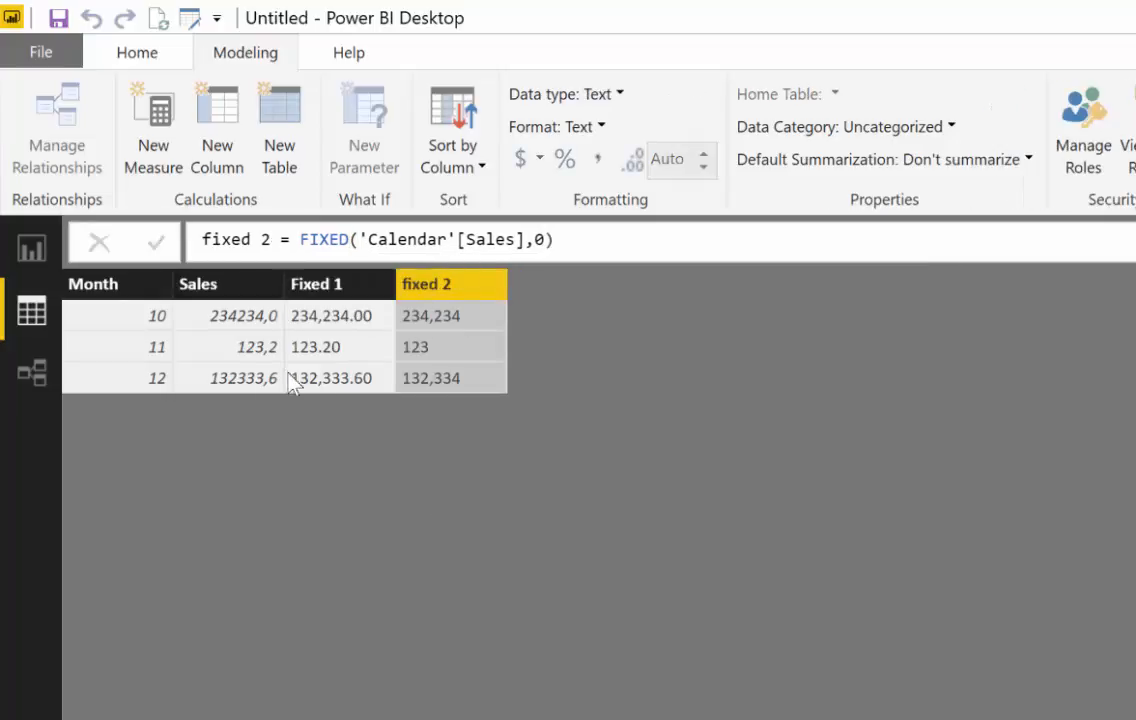
- Add a calculated column with the formula fixed 3 = FIXED('Calendar'[Sales],1,1)
click(208, 100)
text(fi)
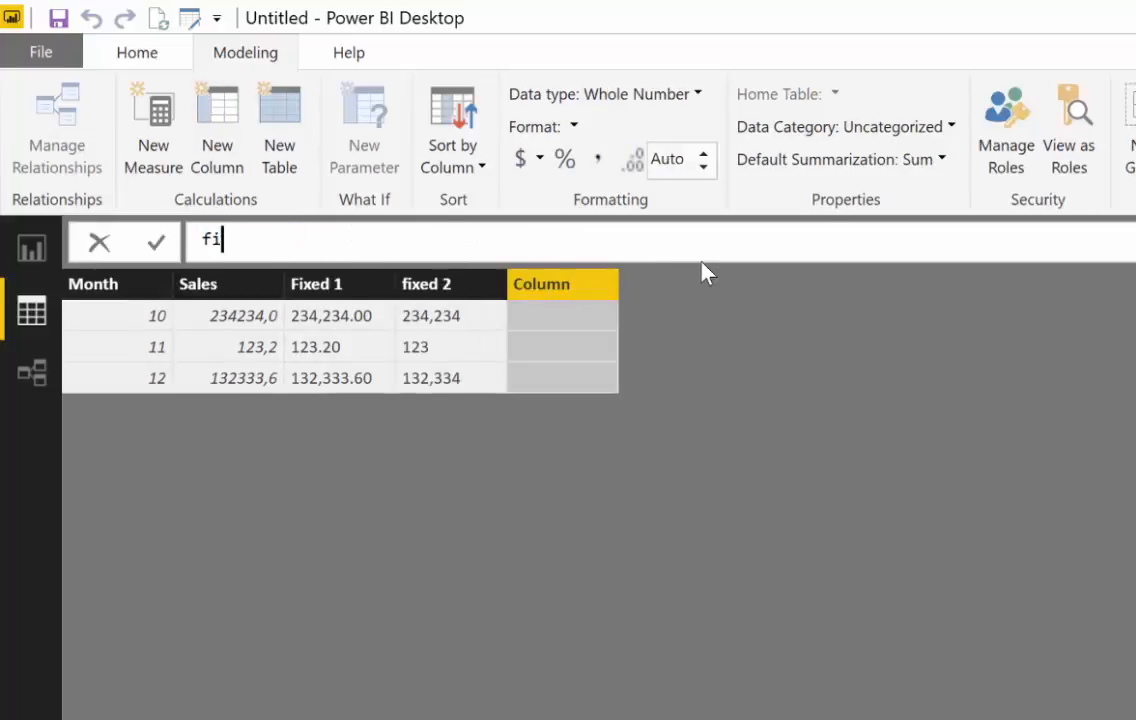
text(xed 3= fi)
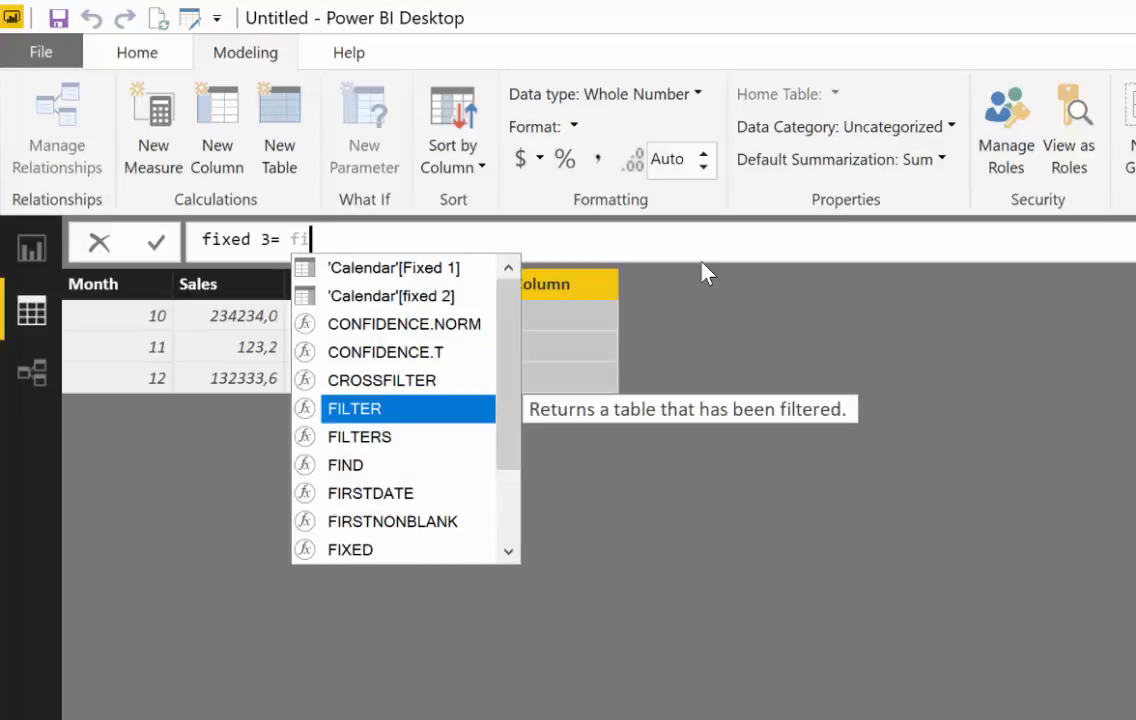
key(Down)
key(Down)
key(Down)
key(Down)
key(Down)
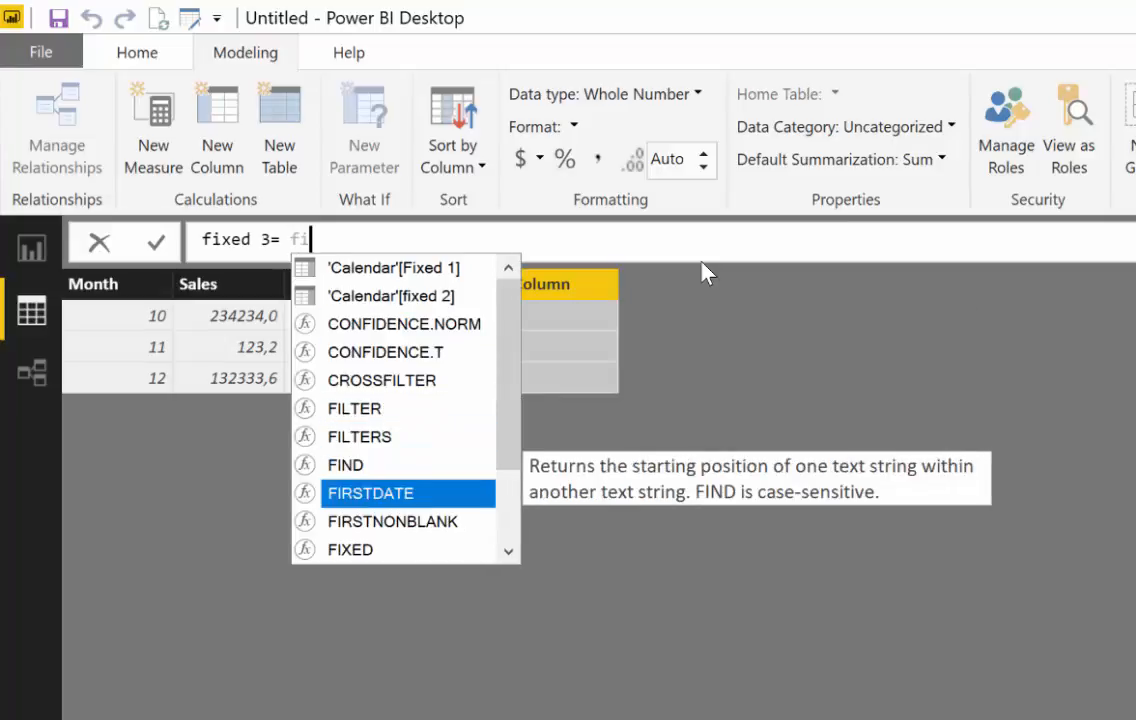
key(Tab)
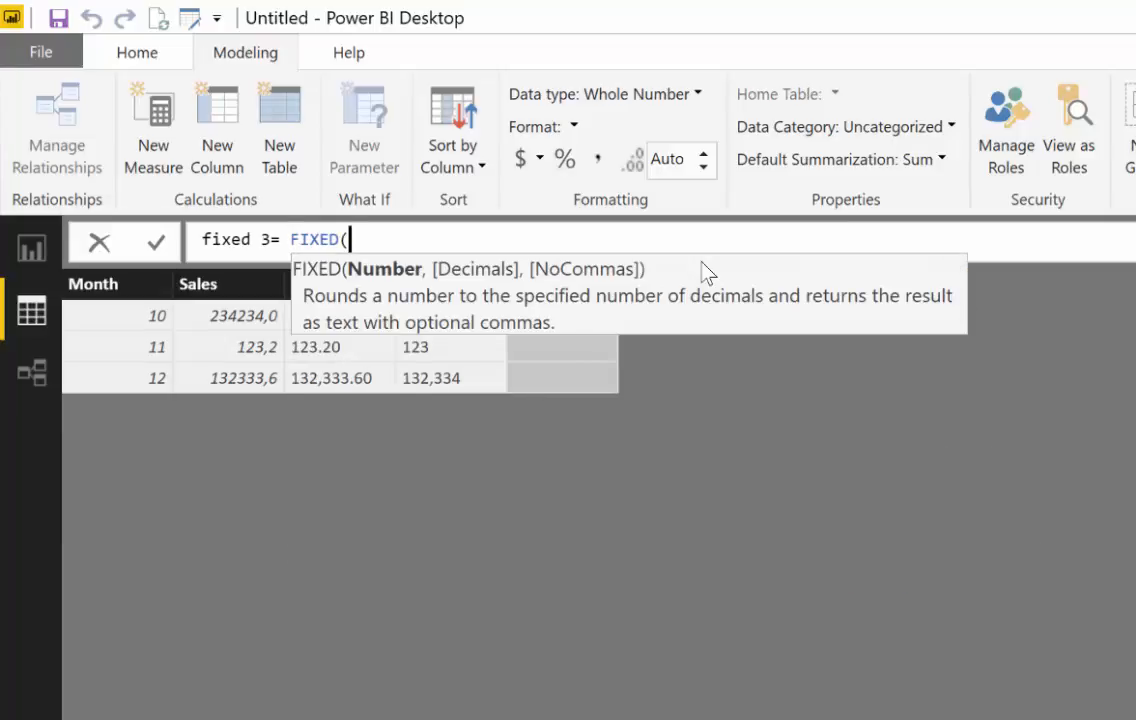
text(sal)
key(Tab)
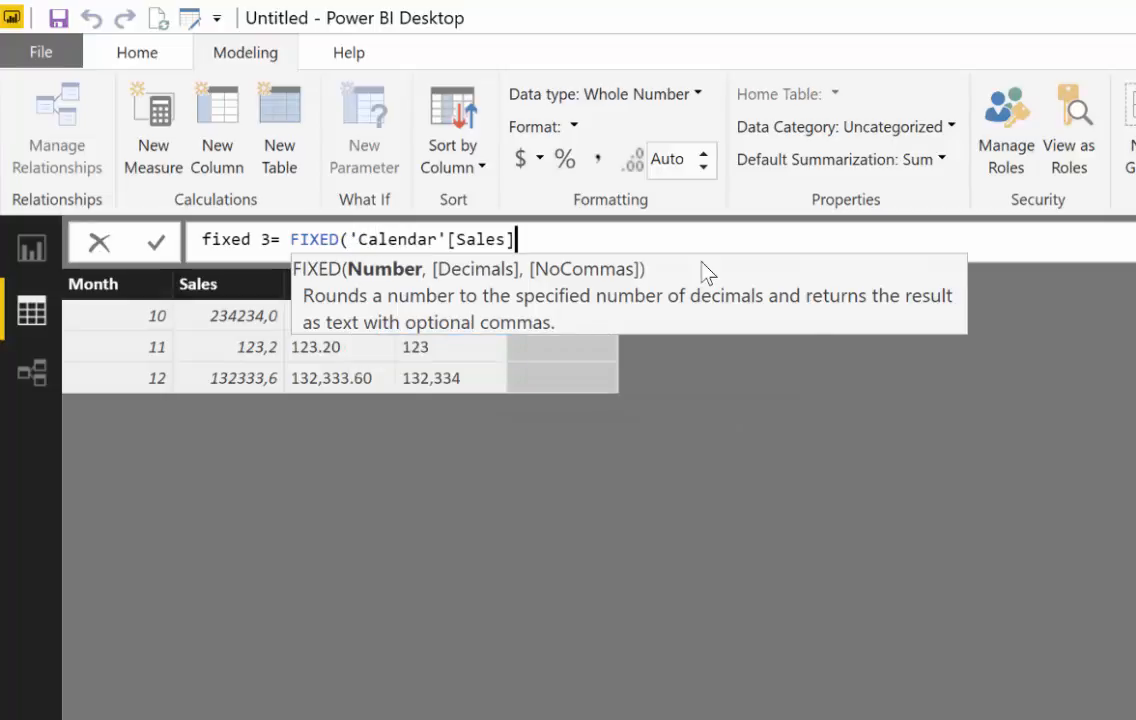
text(,1,)
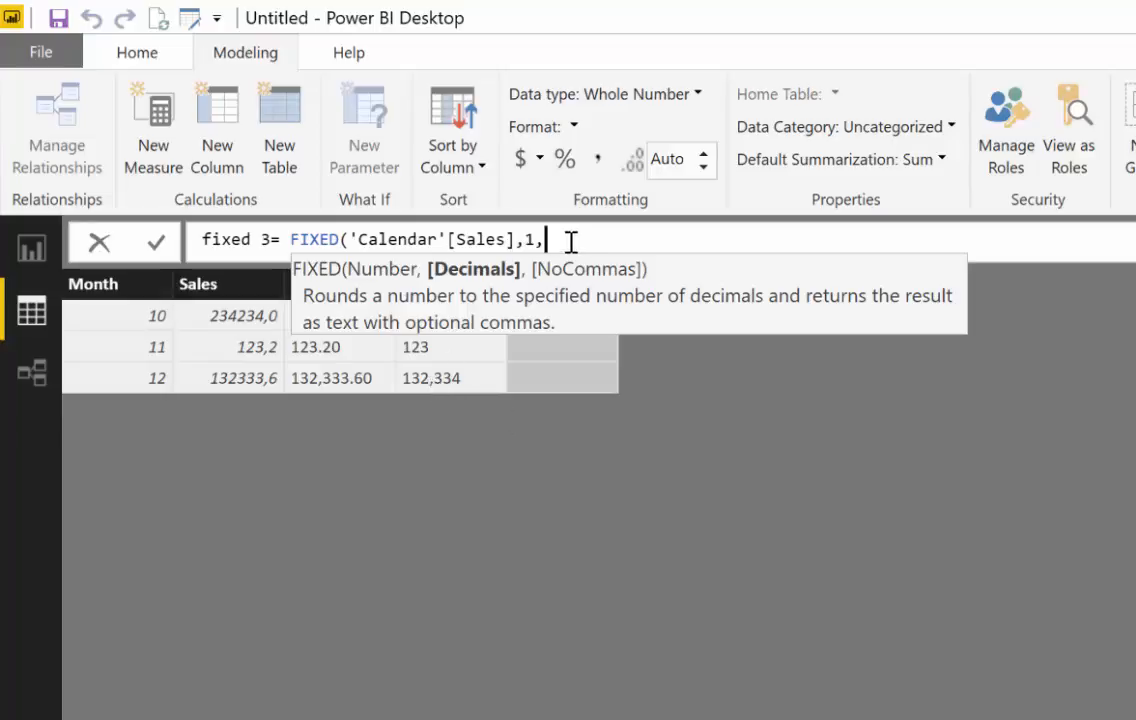
text(1))
key(Return)
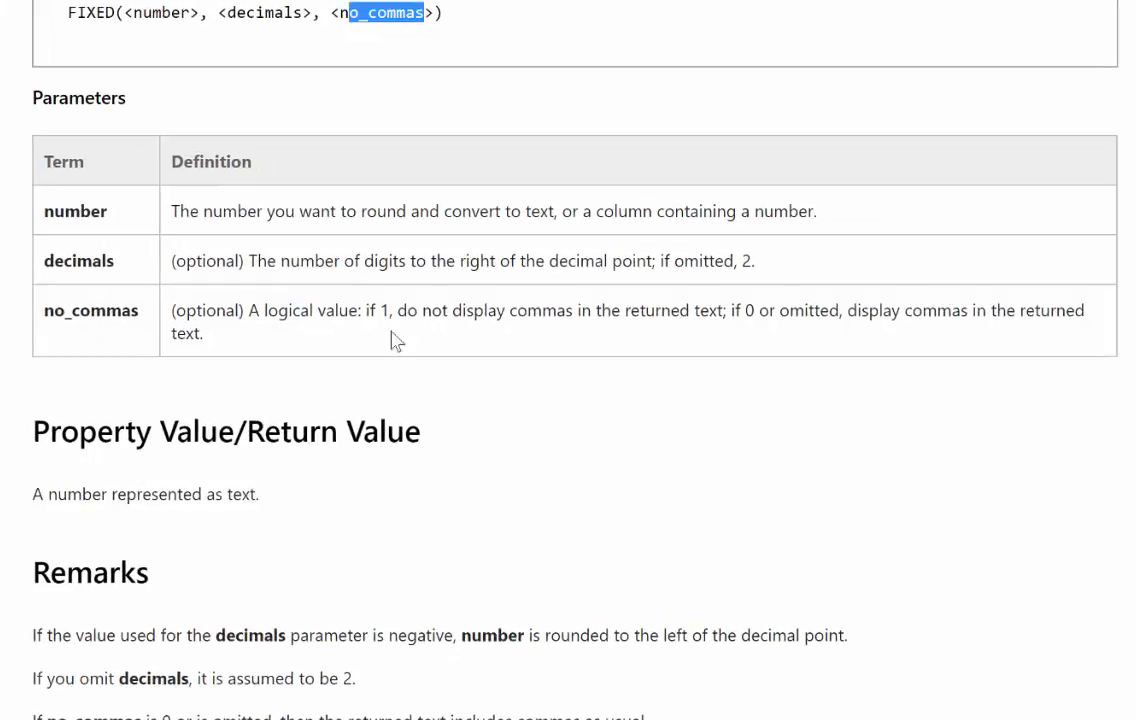
- Check the no_commas definition in the documentation, and change the fixed 2 column's formula to FIXED('Calendar'[Sales],0,0)
drag(261, 309, 924, 342)
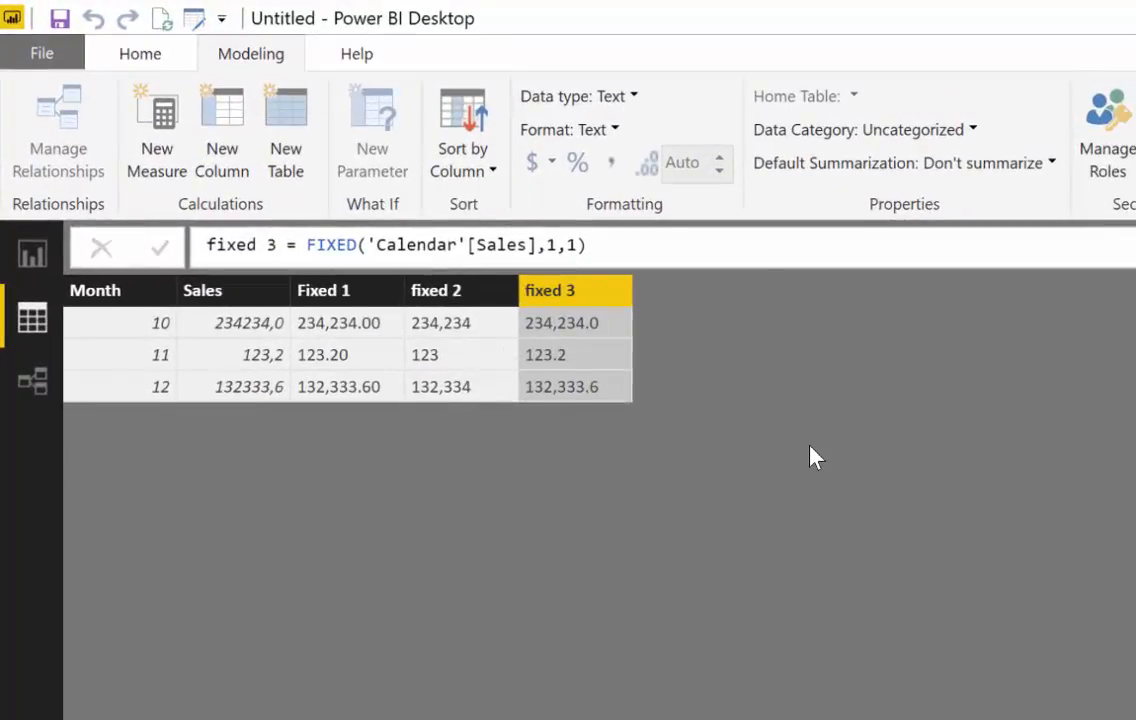
click(464, 292)
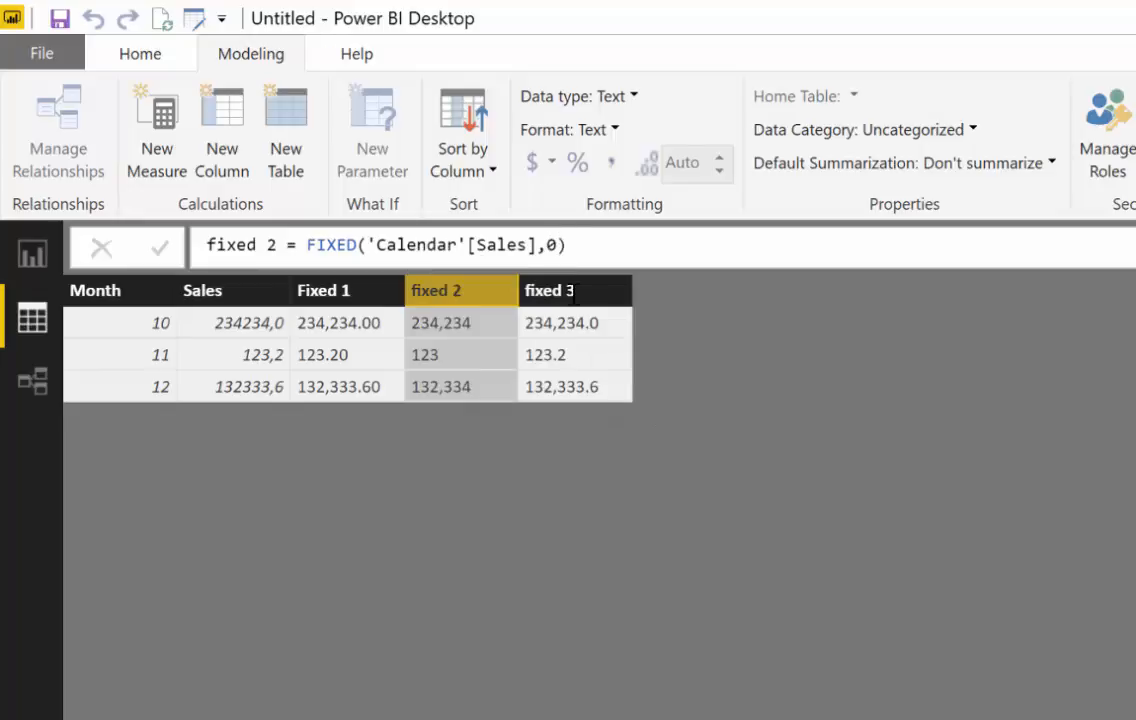
drag(578, 247, 553, 246)
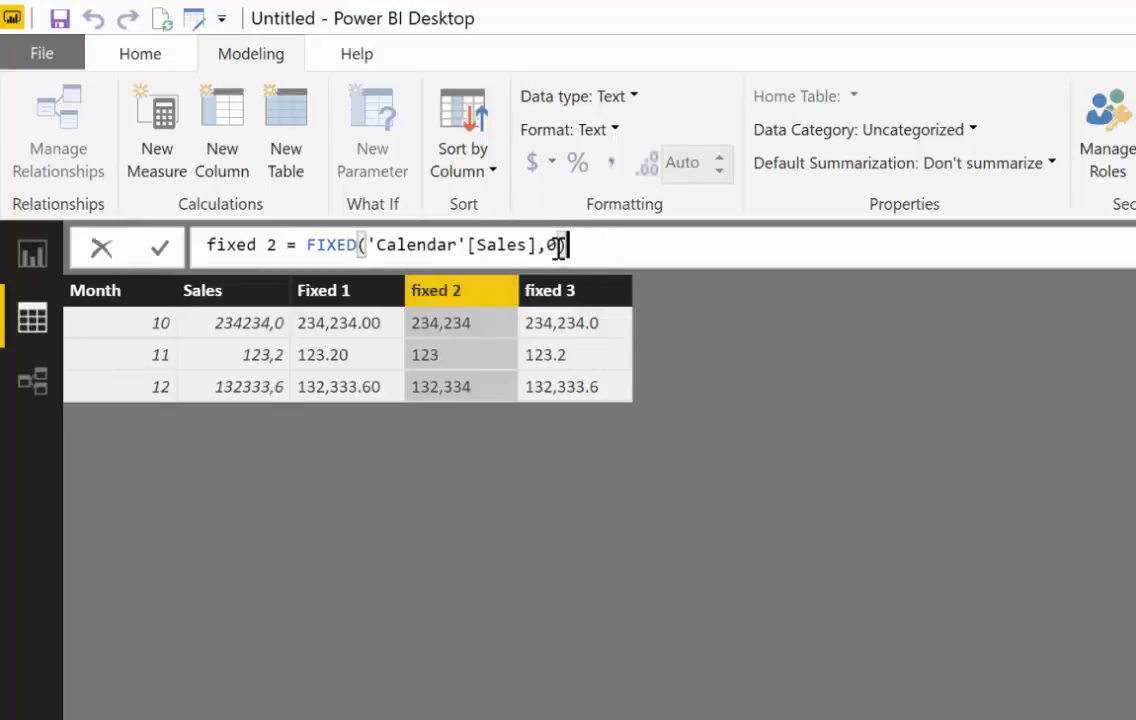
key(Left)
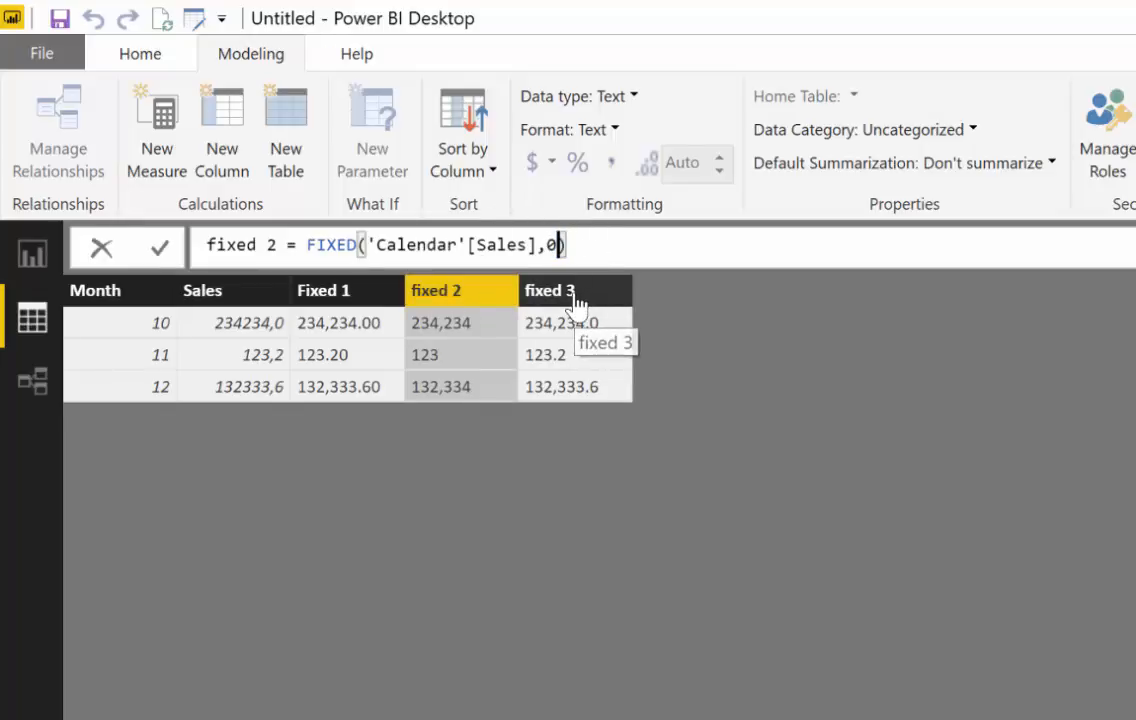
text(,0)
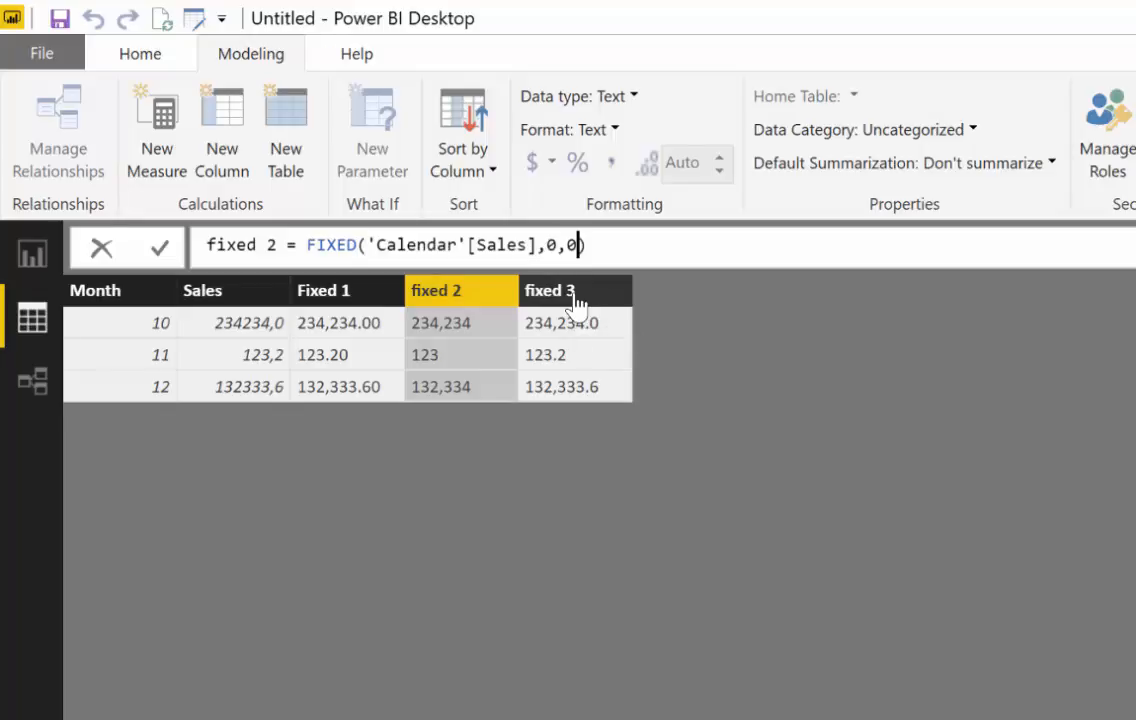
key(Return)
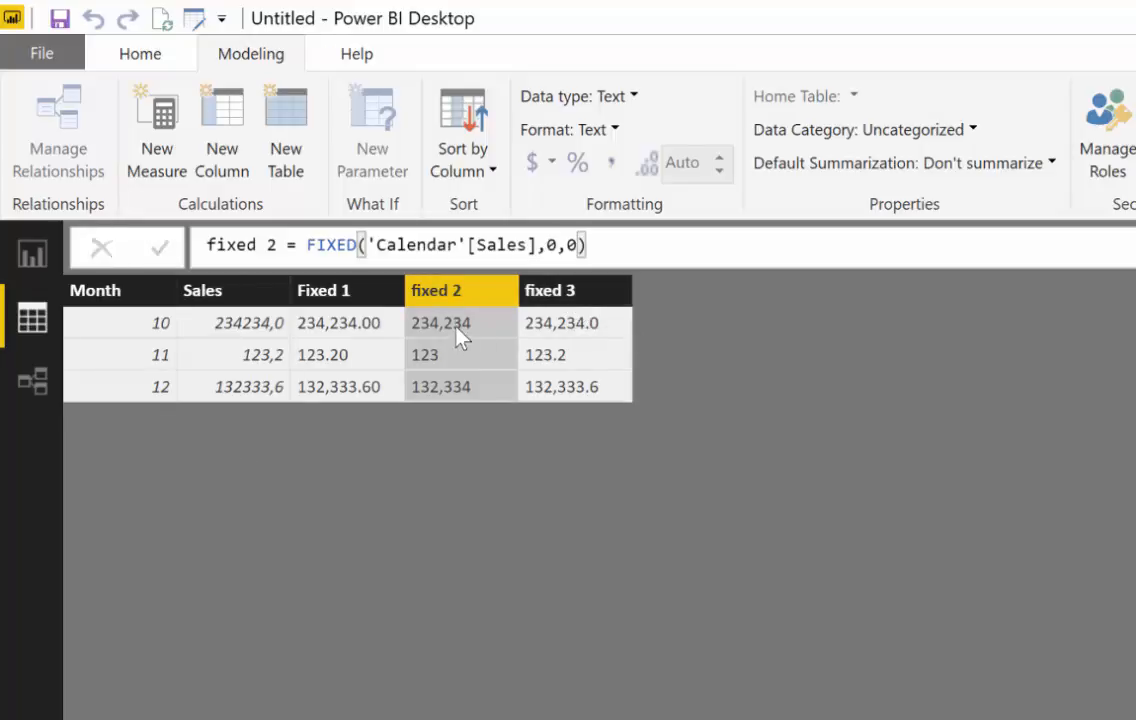
click(600, 292)
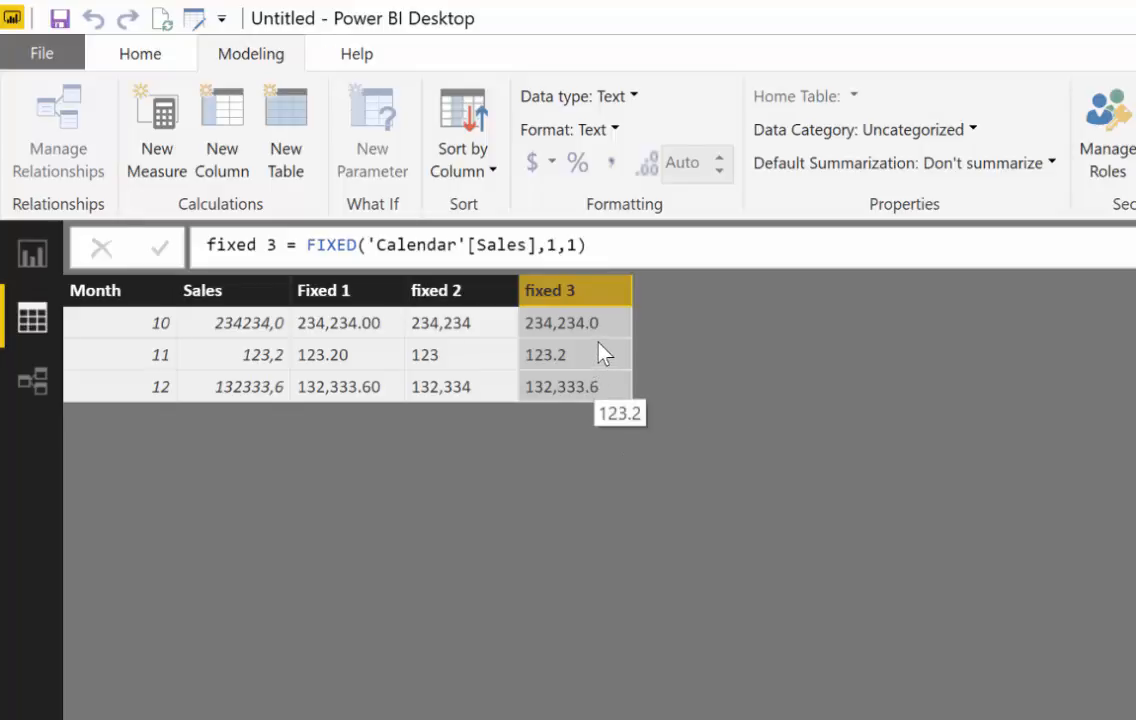
- Add a calculated column with the formula fixed 4 = FIXED('Calendar'[Sales],-1)
click(224, 124)
text(f)
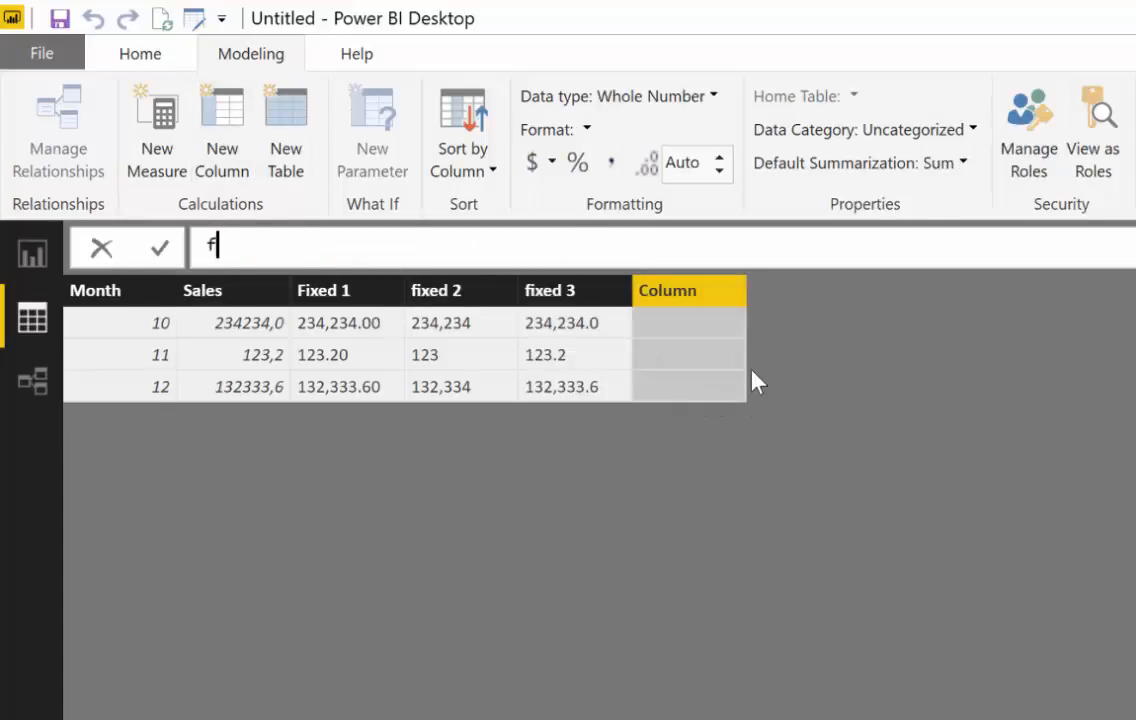
text(ixed 4= fix)
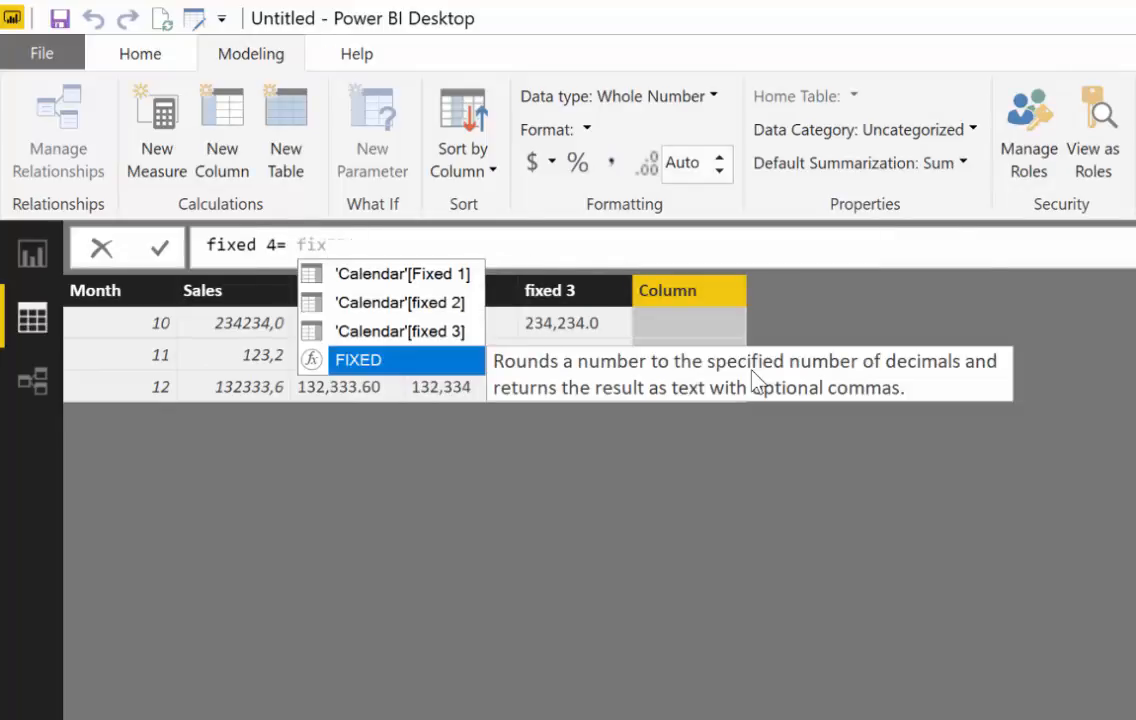
key(Tab)
text(sal)
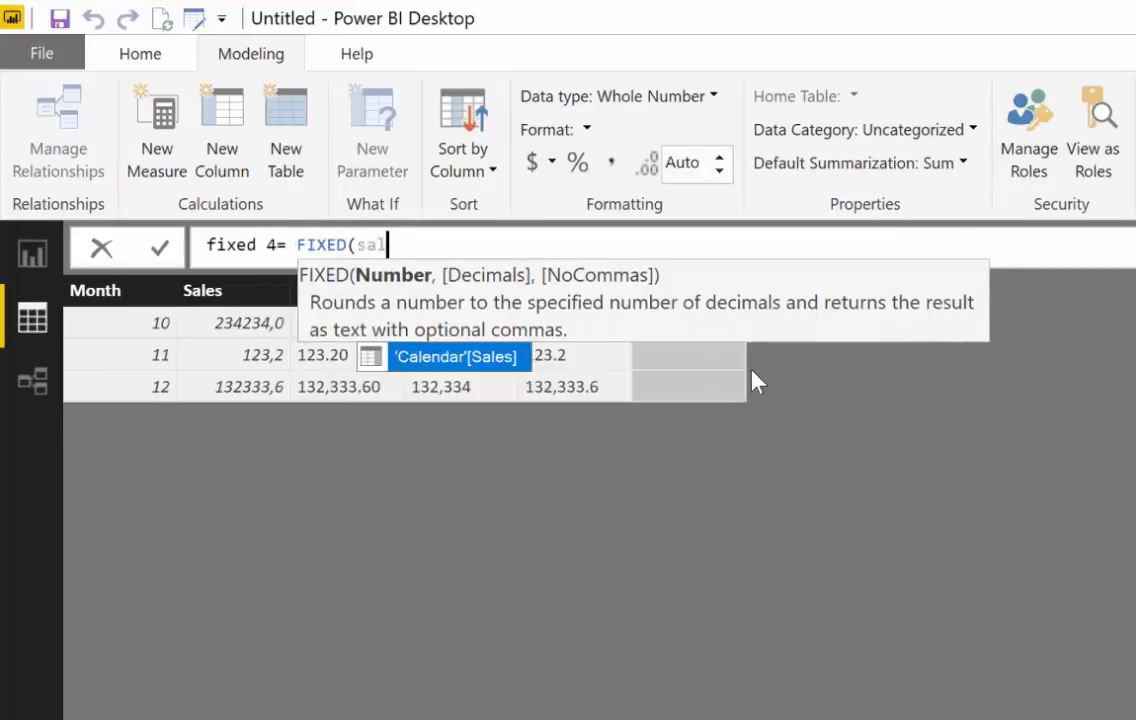
key(Tab)
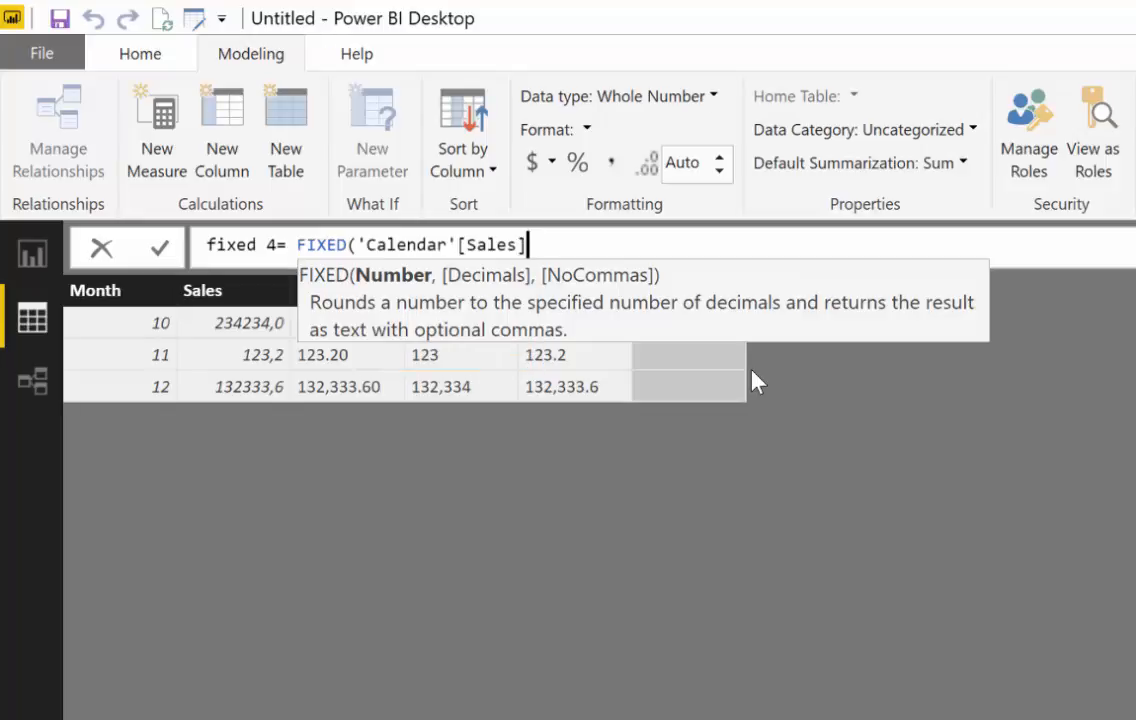
text(,0)
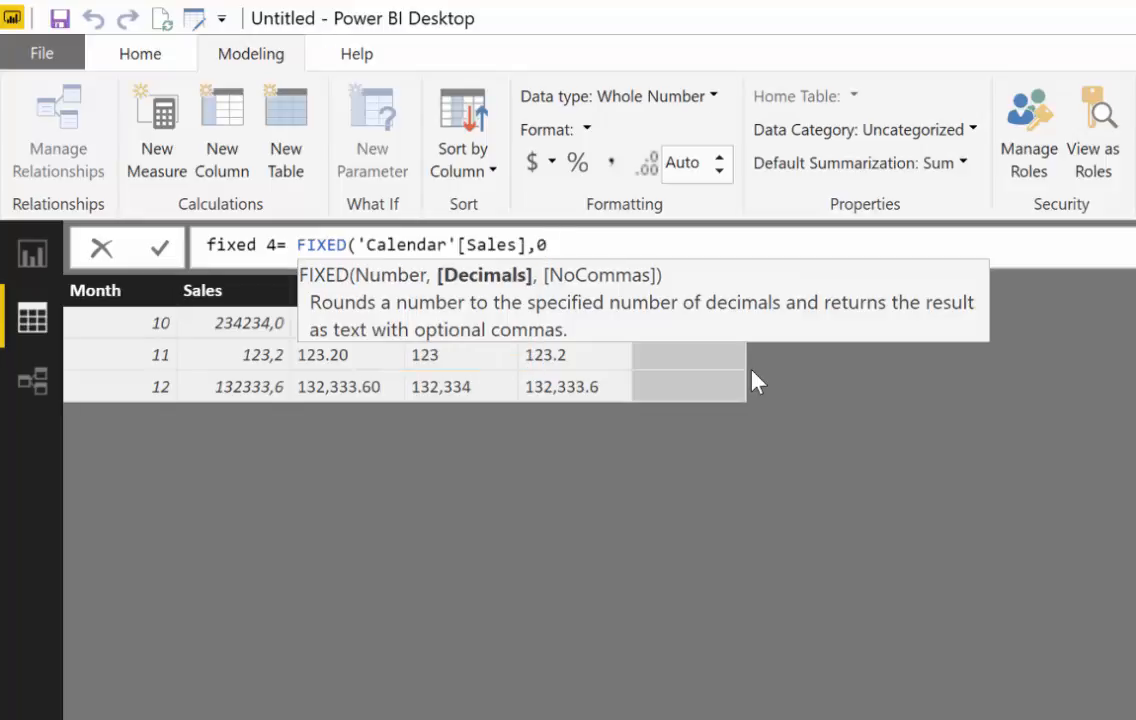
text(,)
key(BackSpace)
key(BackSpace)
text(-1,)
key(BackSpace)
text())
key(Return)
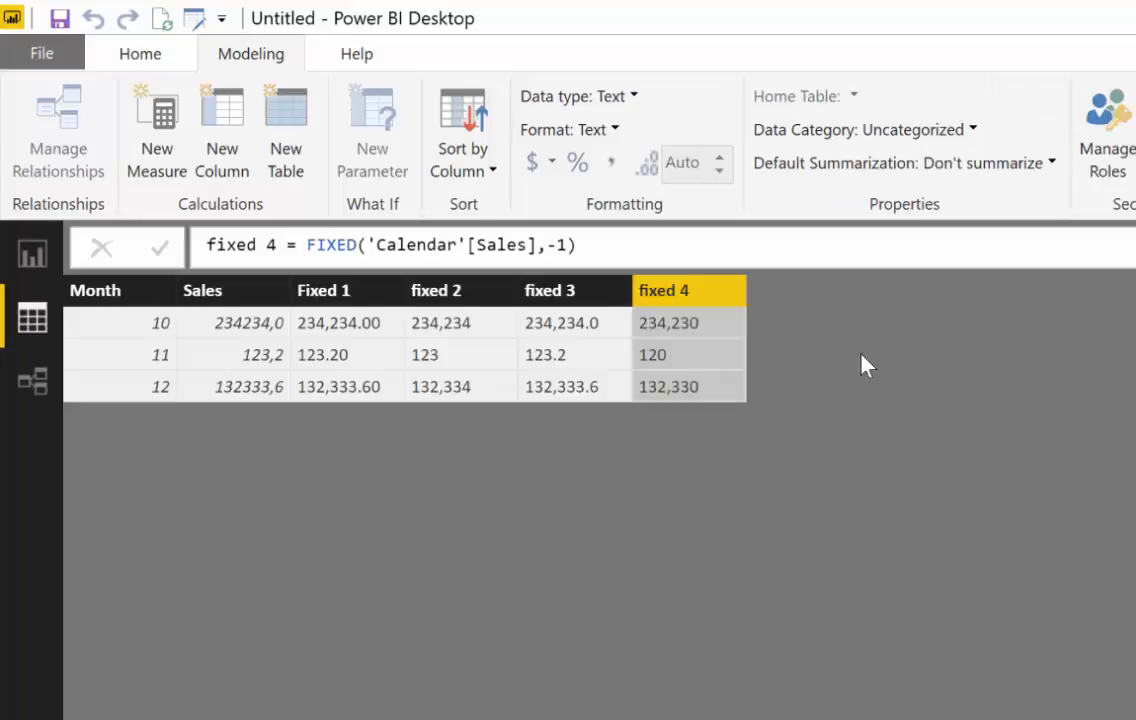